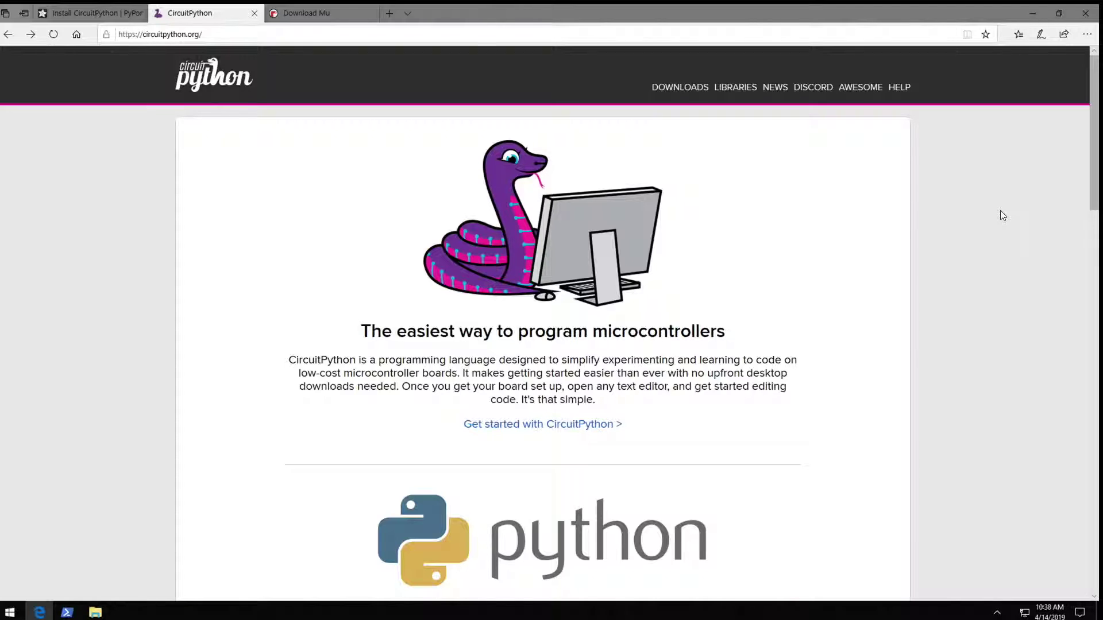
Save the PyPortal's English CircuitPython 4.0.0-beta.7 UF2 file from its CircuitPython.org download card.
left_click(661, 87)
left_click(607, 319)
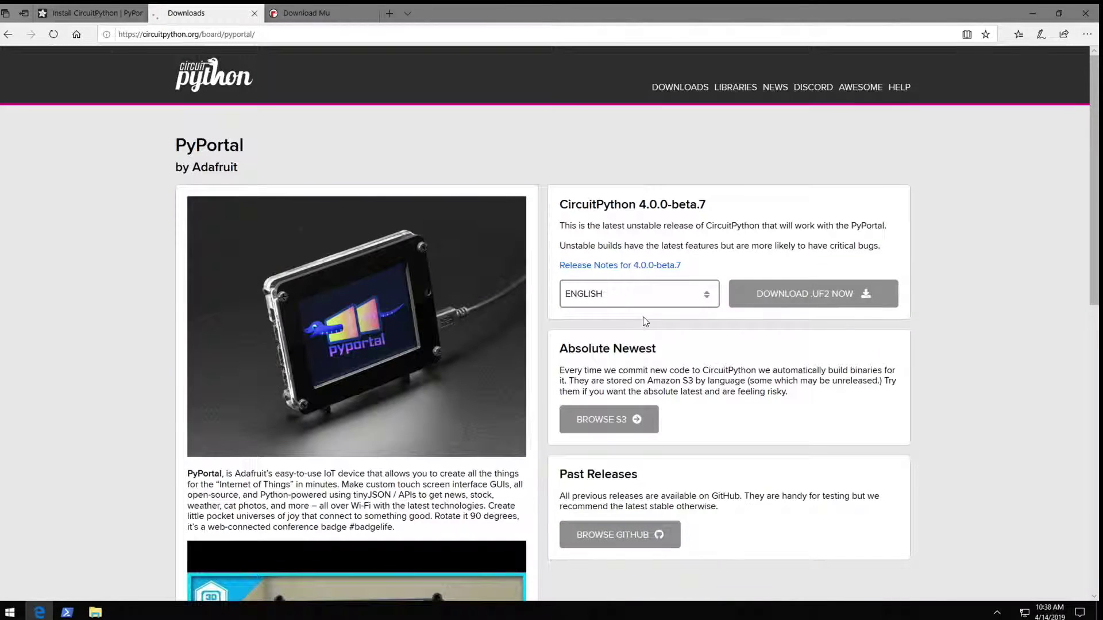
left_click(827, 293)
left_click(712, 586)
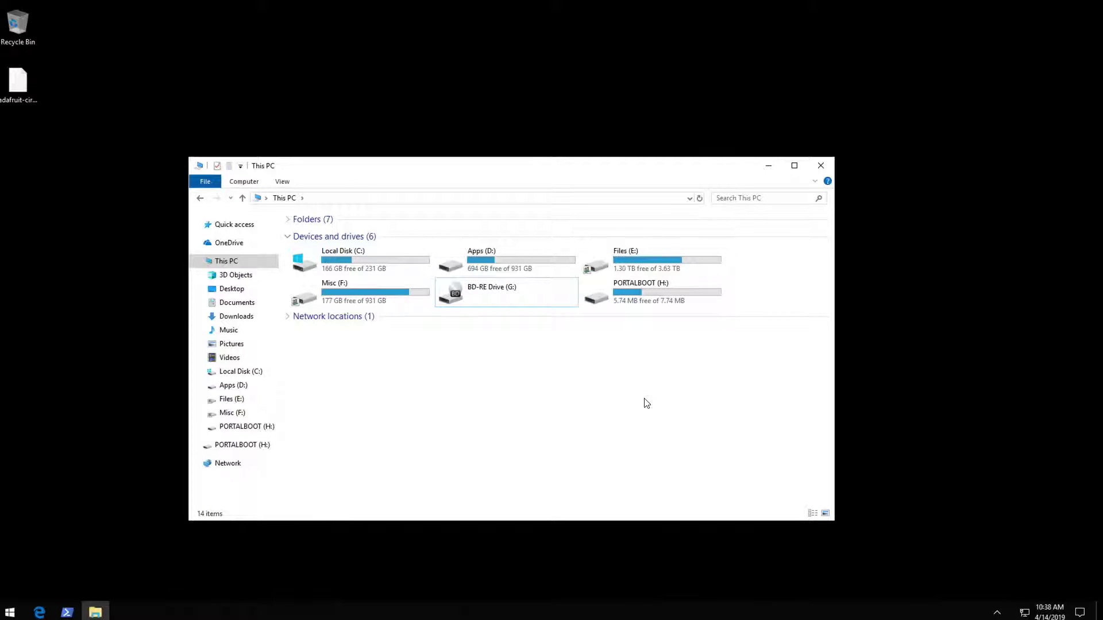
Copy the adafruit .uf2 firmware from the desktop into the PORTALBOOT (H:) drive window.
double_click(646, 292)
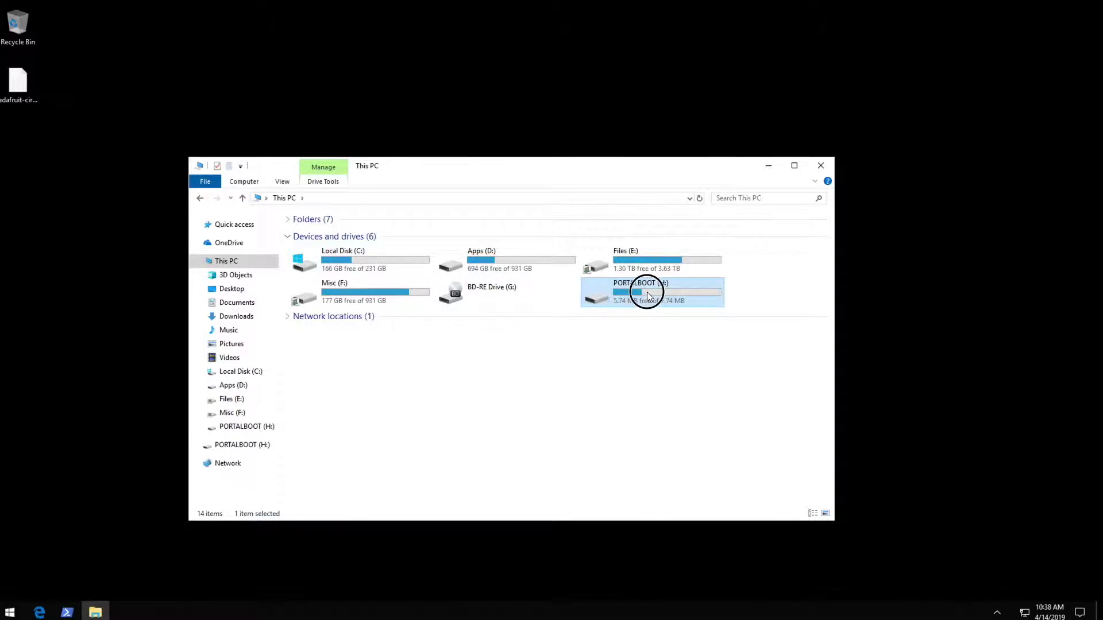
mouse_move(18, 85)
left_mouse_down()
mouse_move(666, 412)
mouse_move(623, 379)
left_mouse_up()
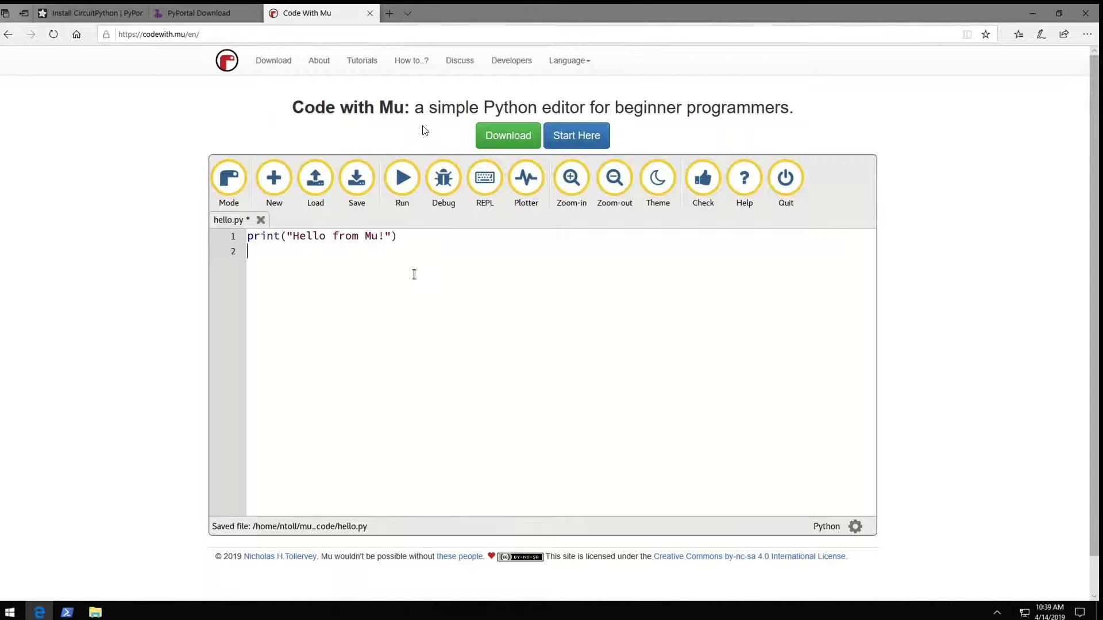
Get the Mu 1.0.2 64-bit Windows installer from the codewith.mu download page.
left_click(505, 136)
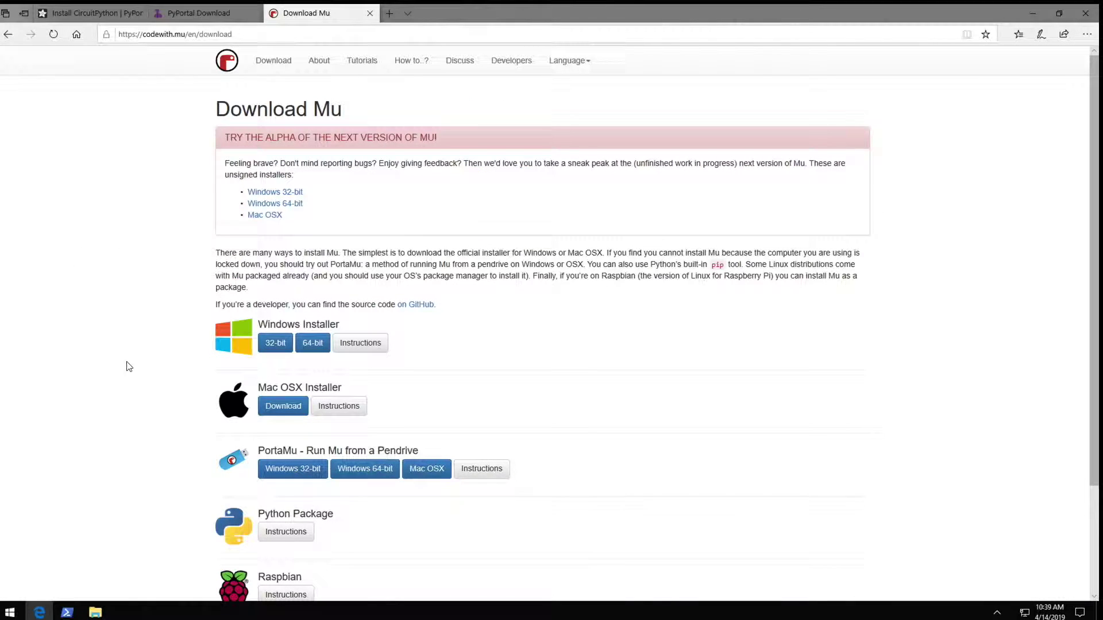
left_click(311, 345)
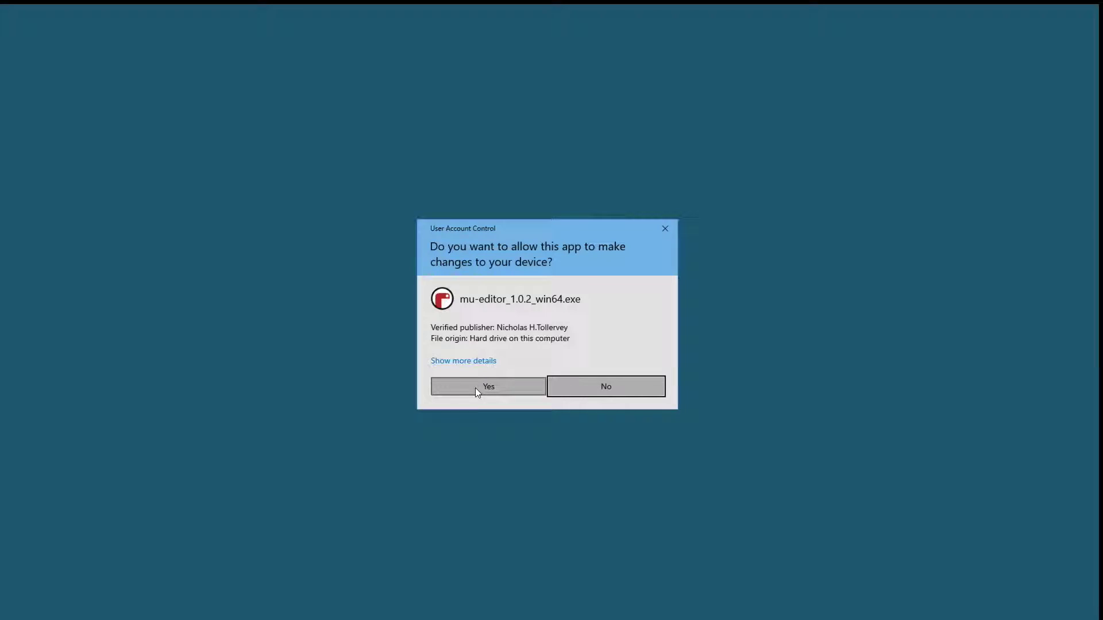
Run the Mu 1.0.2 installer, allowing it to make changes and accepting the license.
left_click(475, 388)
left_click(613, 400)
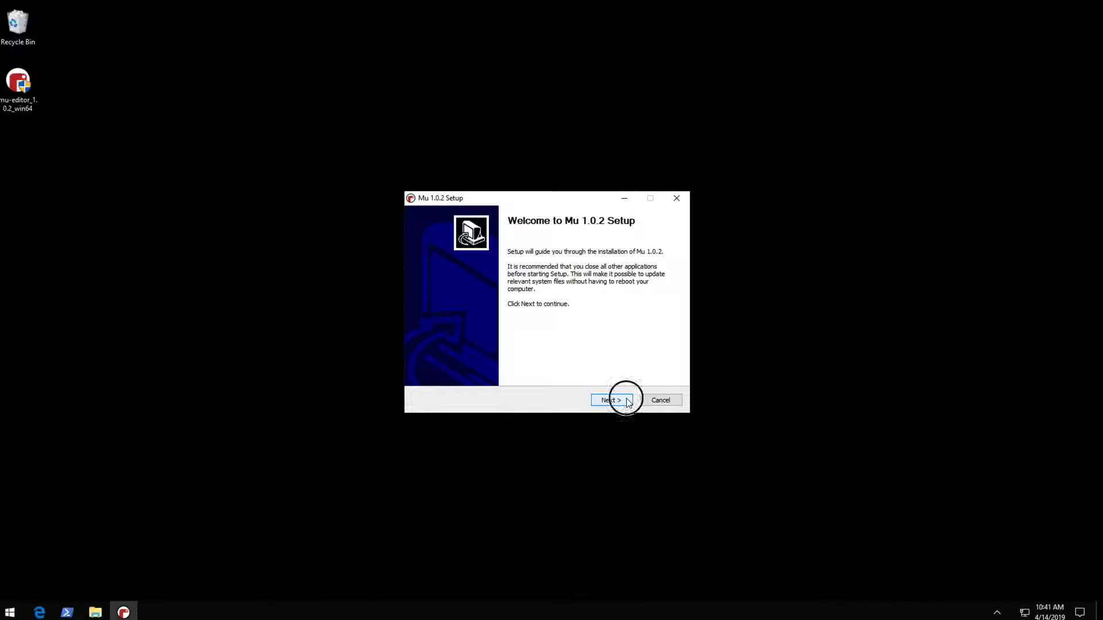
left_click(607, 402)
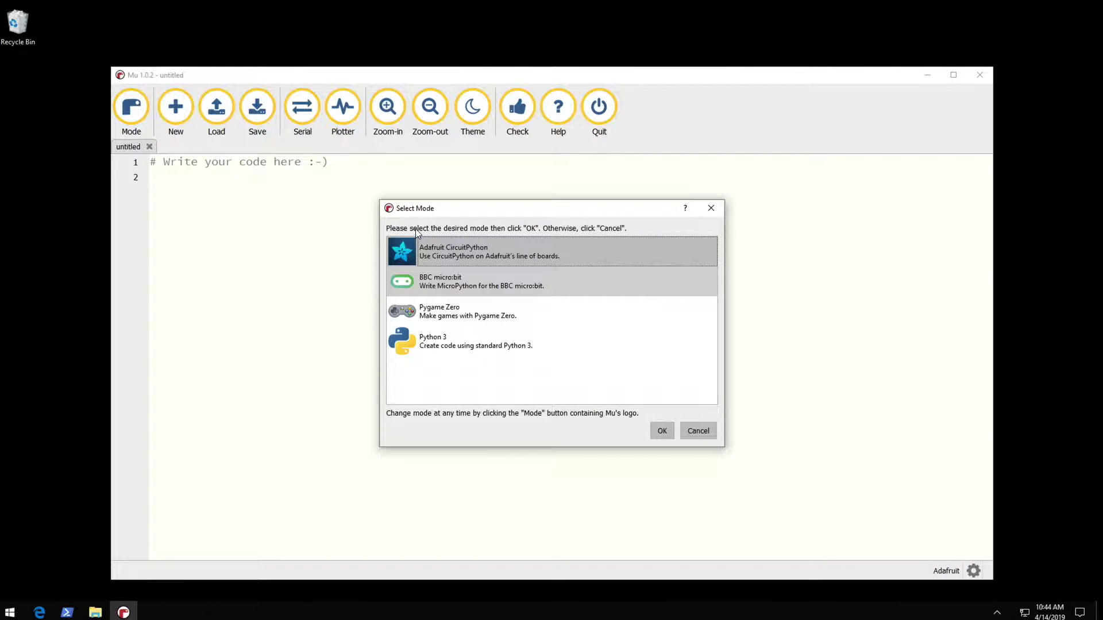
Write Hello World print statements in Adafruit CircuitPython mode, check them, and save as code.py.
left_click(660, 432)
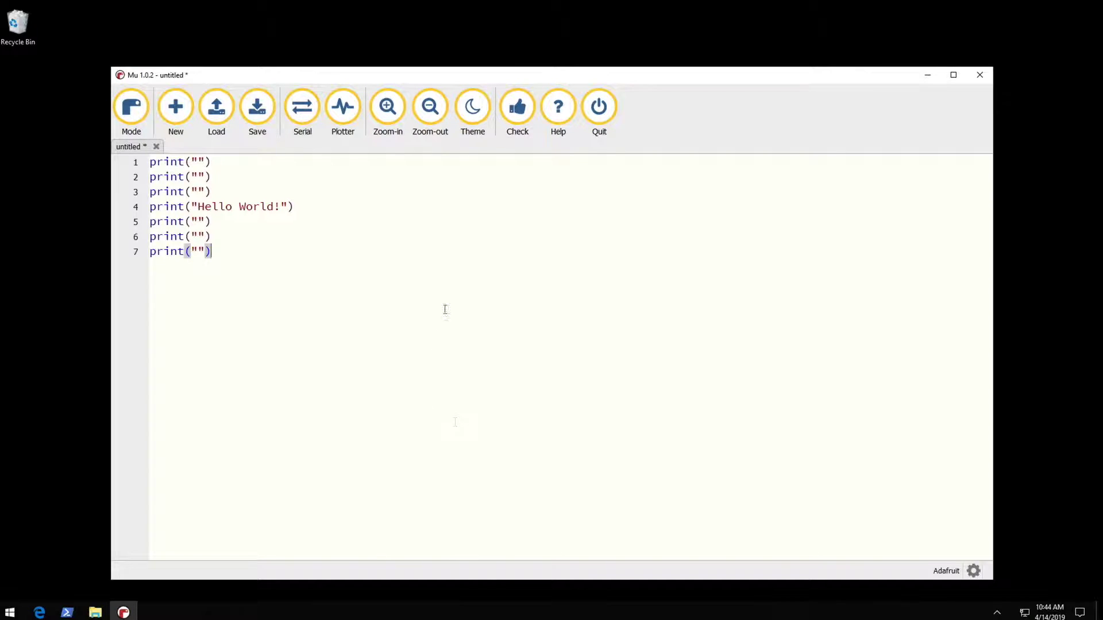
left_click(517, 107)
left_click(250, 106)
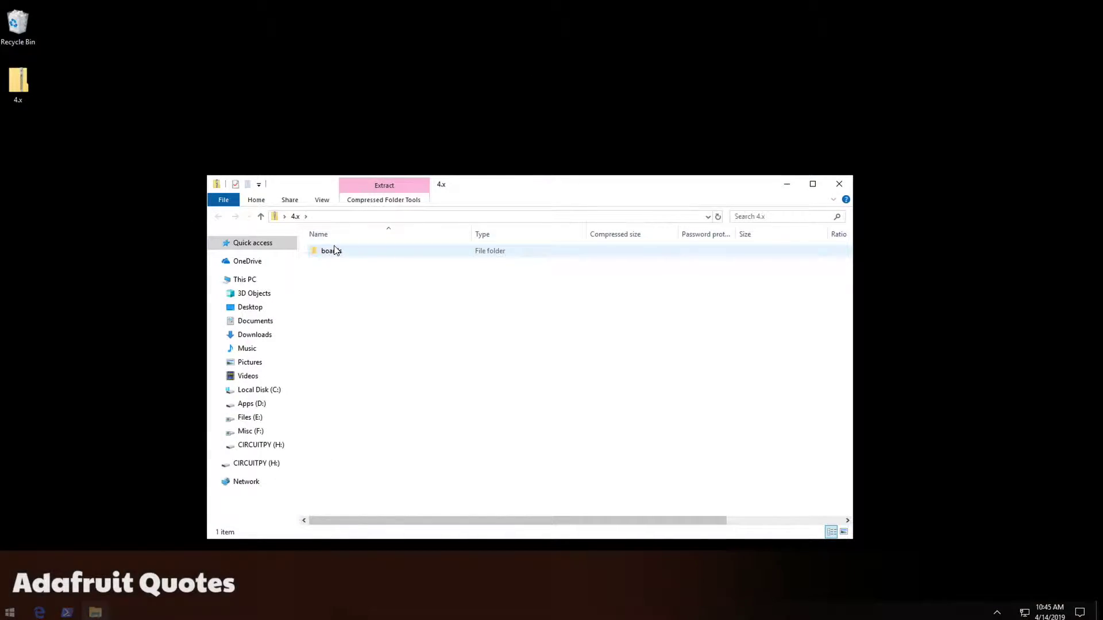
Copy every file in the zip's boards > pyportal > 4.x folder onto CIRCUITPY (H:).
double_click(330, 251)
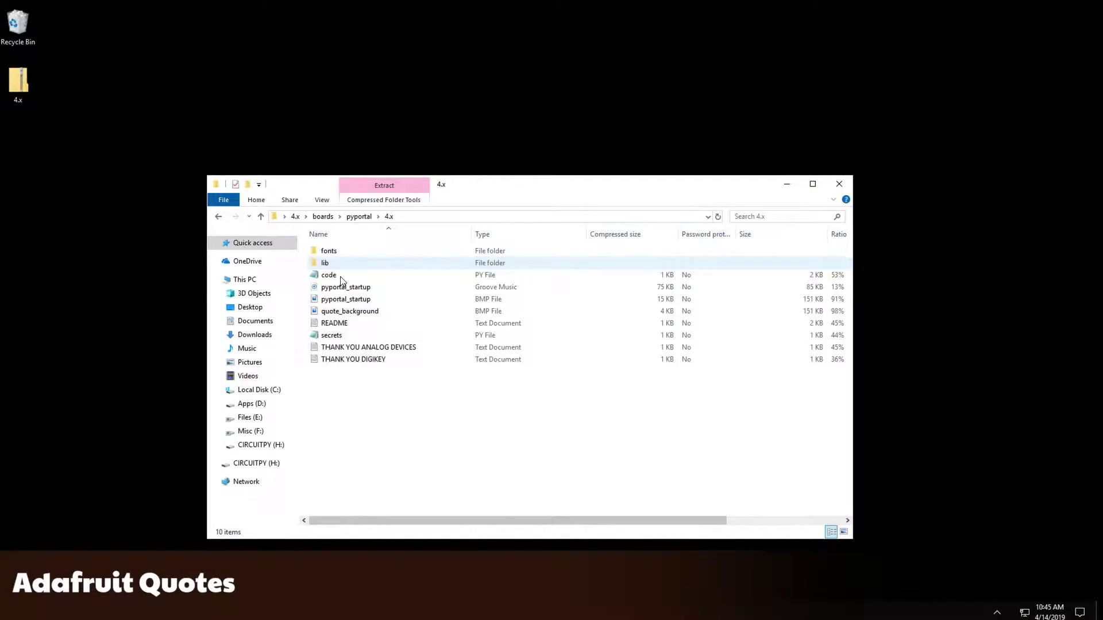
left_click_drag(494, 184, 307, 167)
left_click_drag(221, 413, 159, 233)
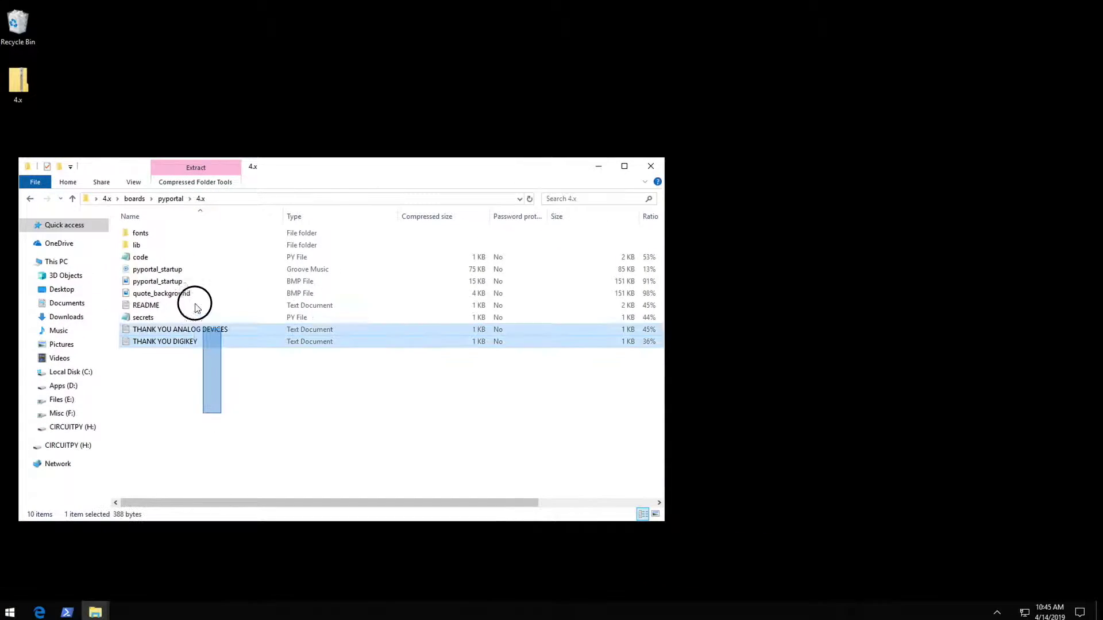
left_click_drag(159, 275, 86, 428)
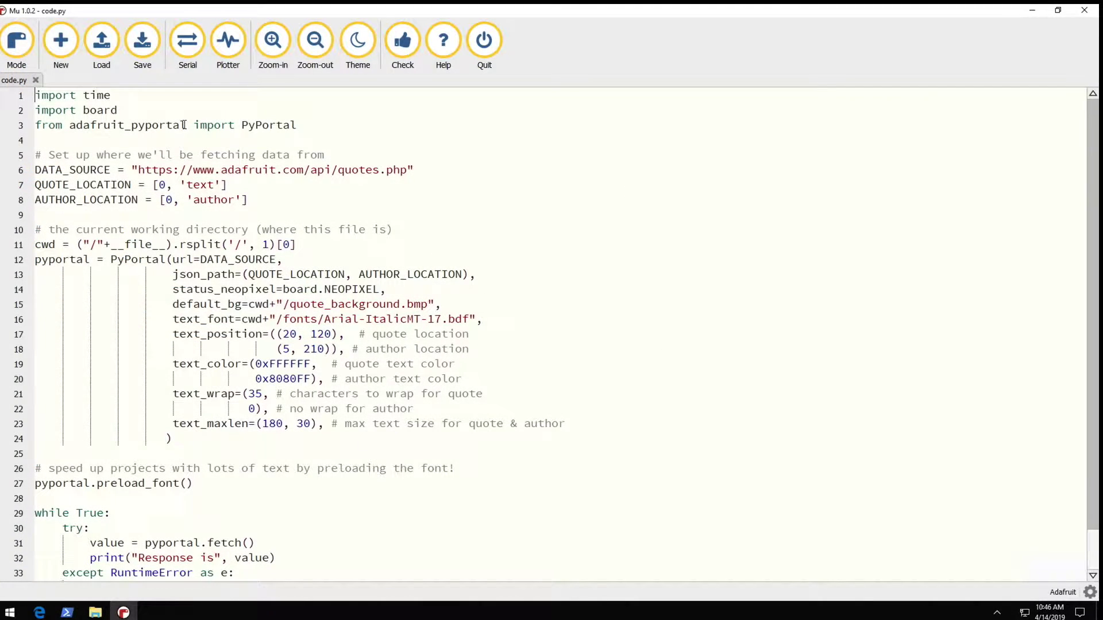
Load secrets.py from the CIRCUITPY (H:) drive into Mu beside code.py.
left_click(101, 41)
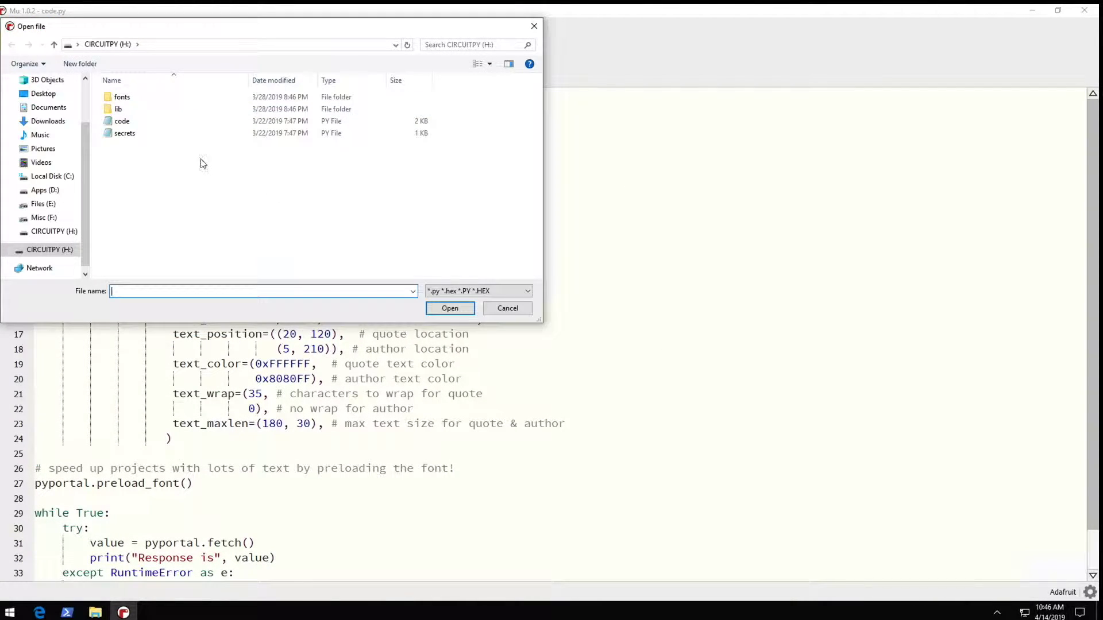
left_click(121, 133)
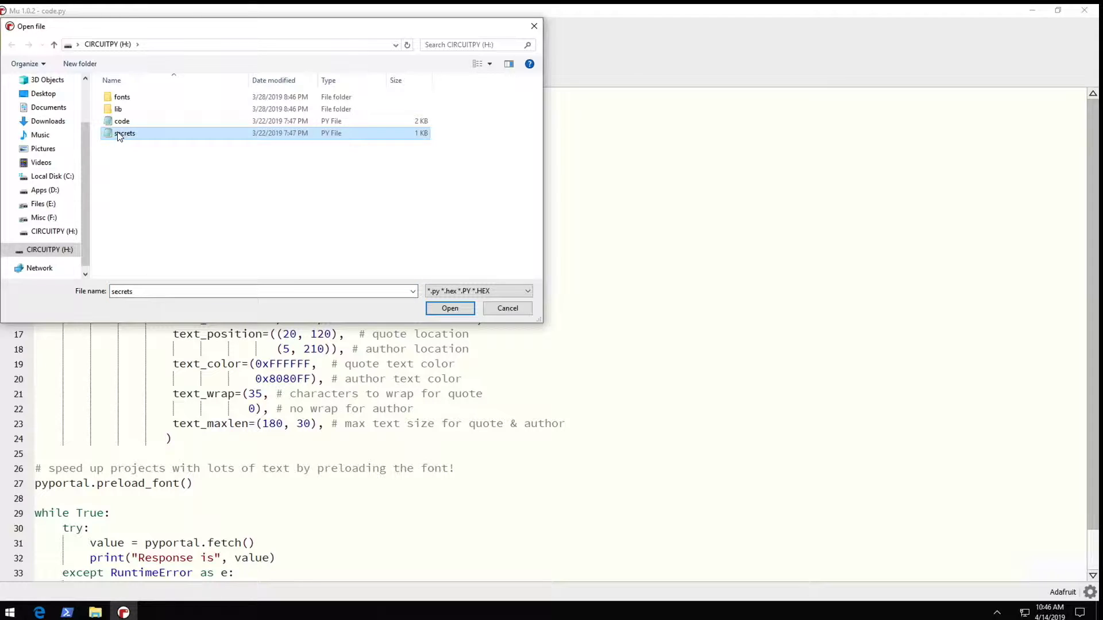
left_click(450, 308)
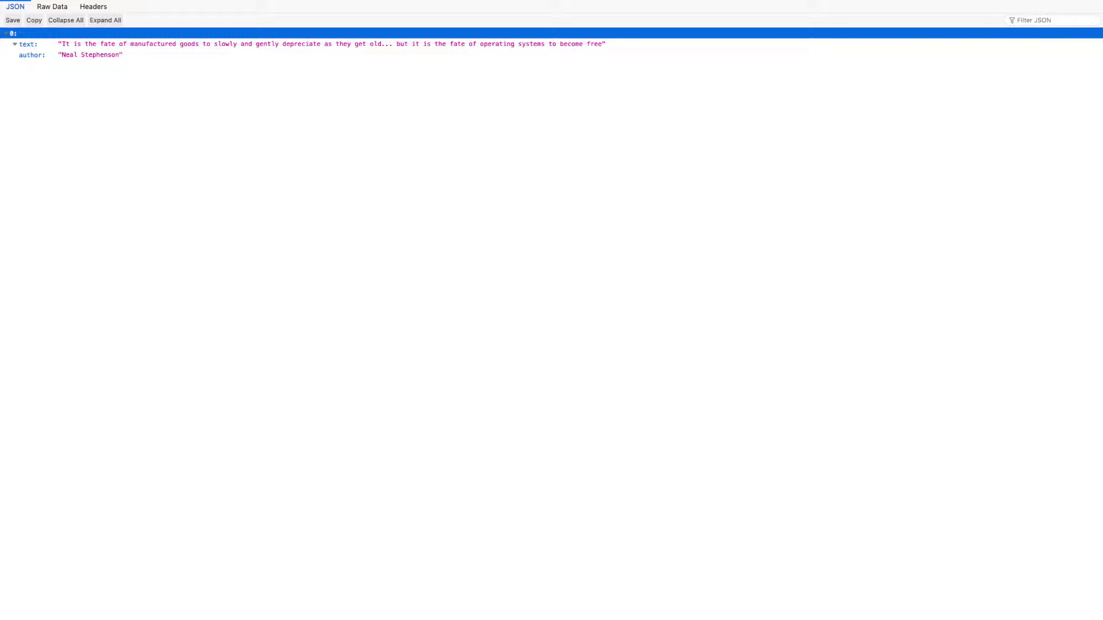
Reload the quotes API JSON page to get a new quote by Samuel Beckett.
key("ctrl+r")
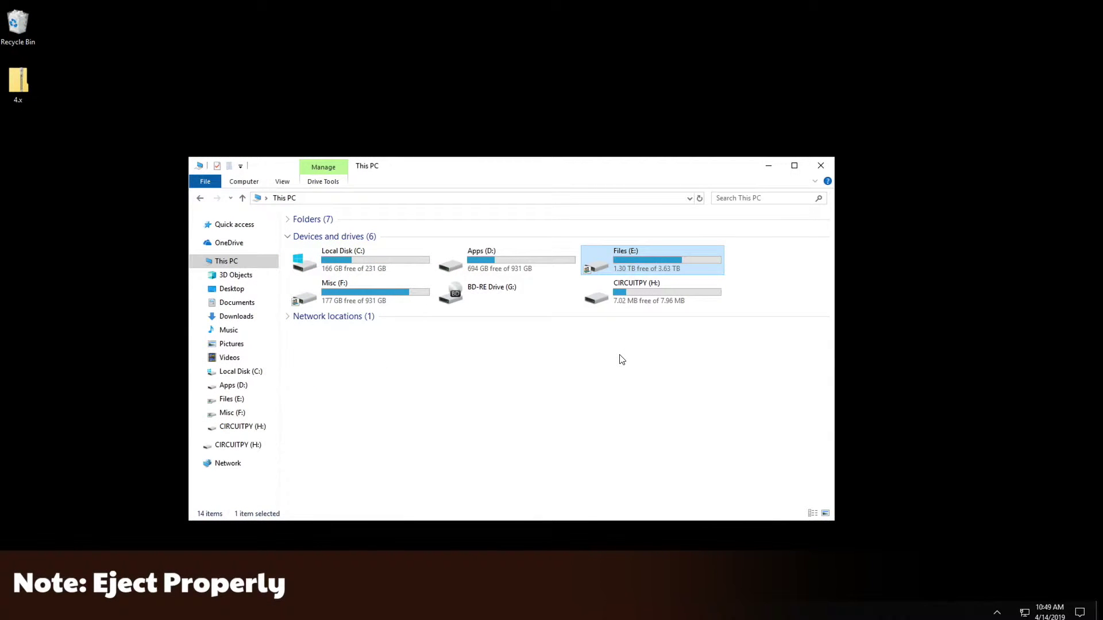
Eject CIRCUITPY (H:) using its right-click menu in This PC.
right_click(622, 288)
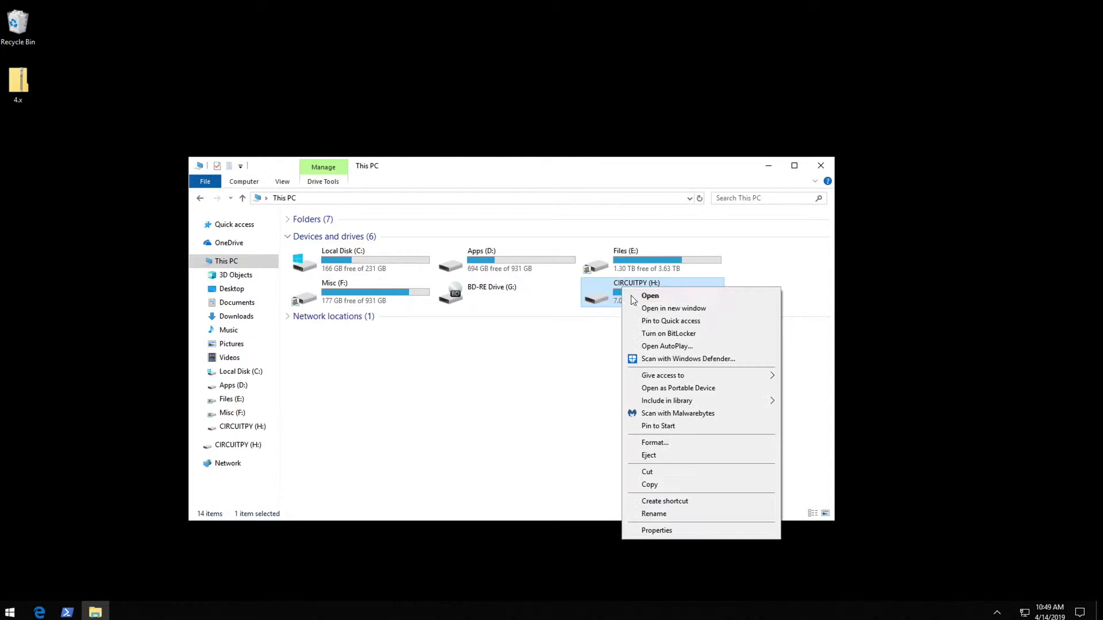
left_click(663, 456)
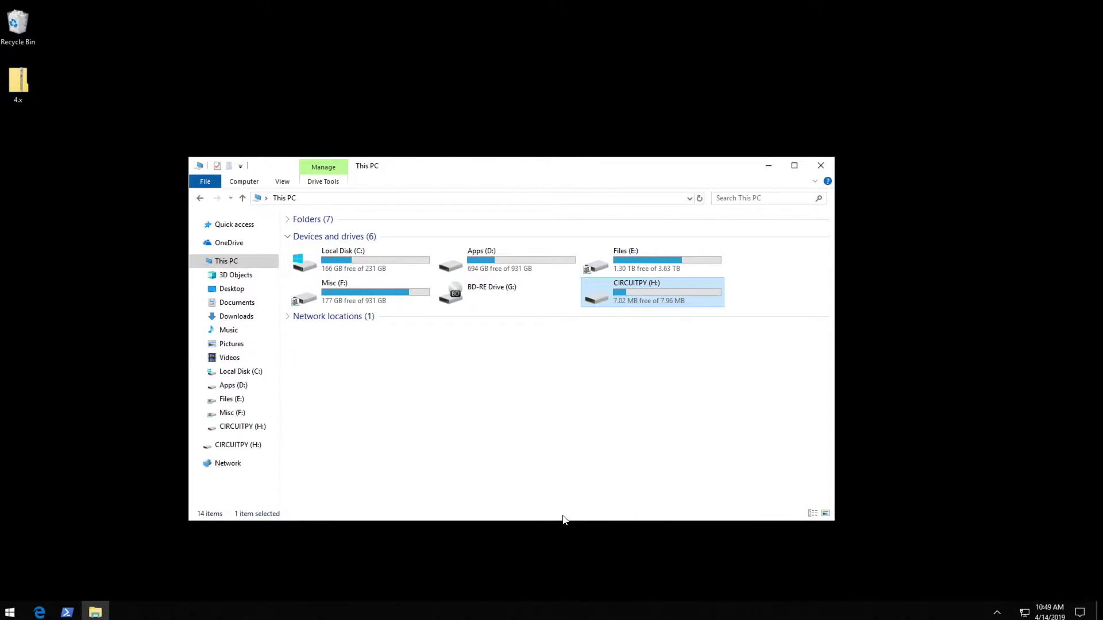